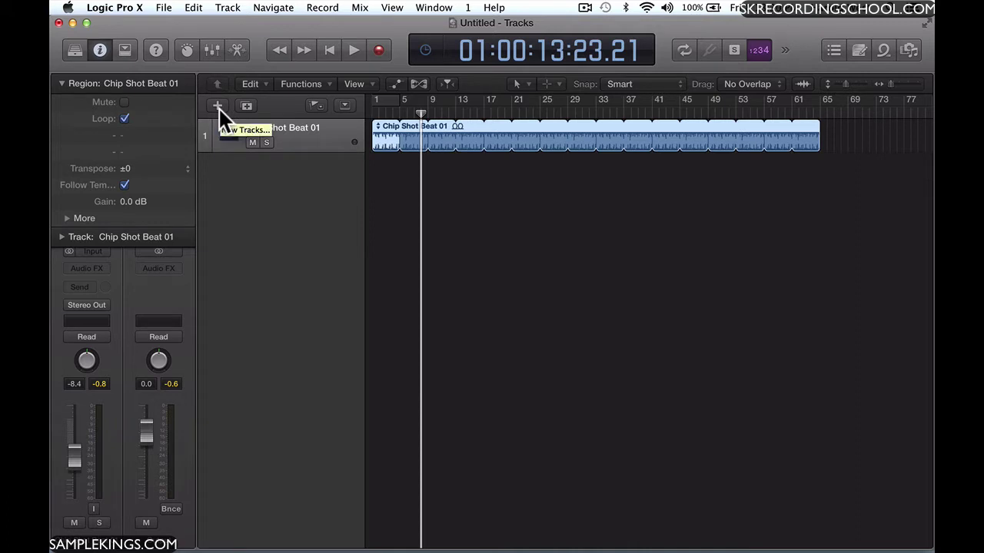
{"action": "left_click", "coordinate": [228, 10]}
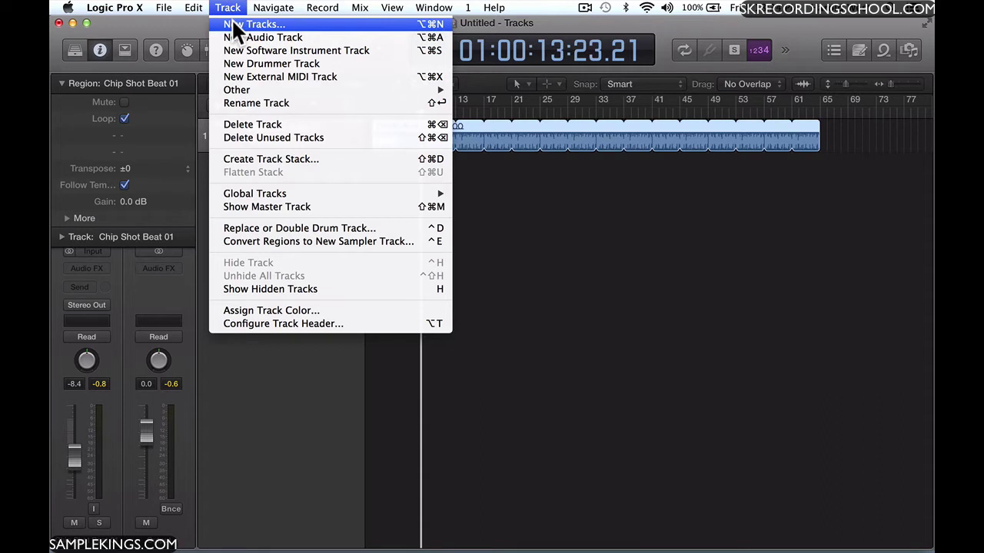
{"action": "left_click", "coordinate": [235, 27]}
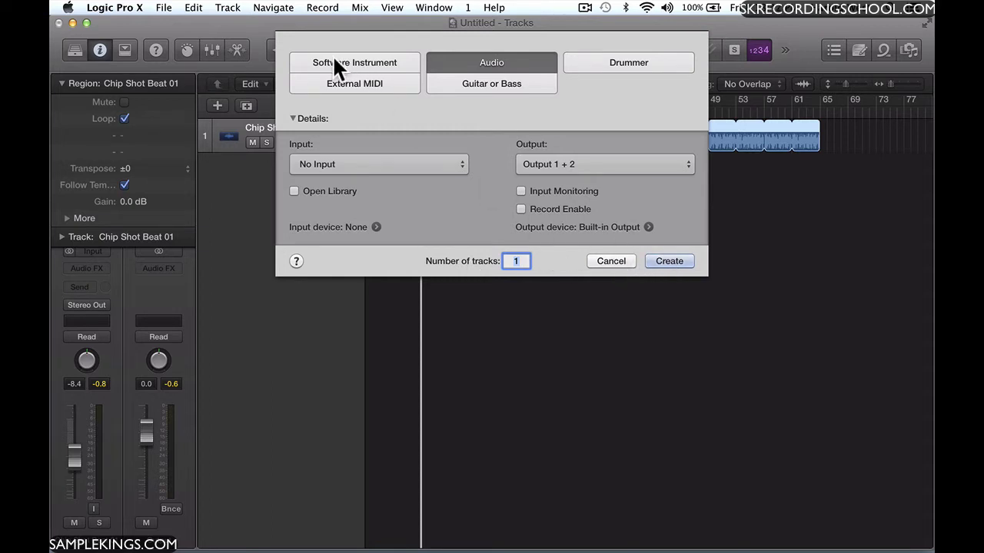
{"action": "left_click", "coordinate": [611, 261]}
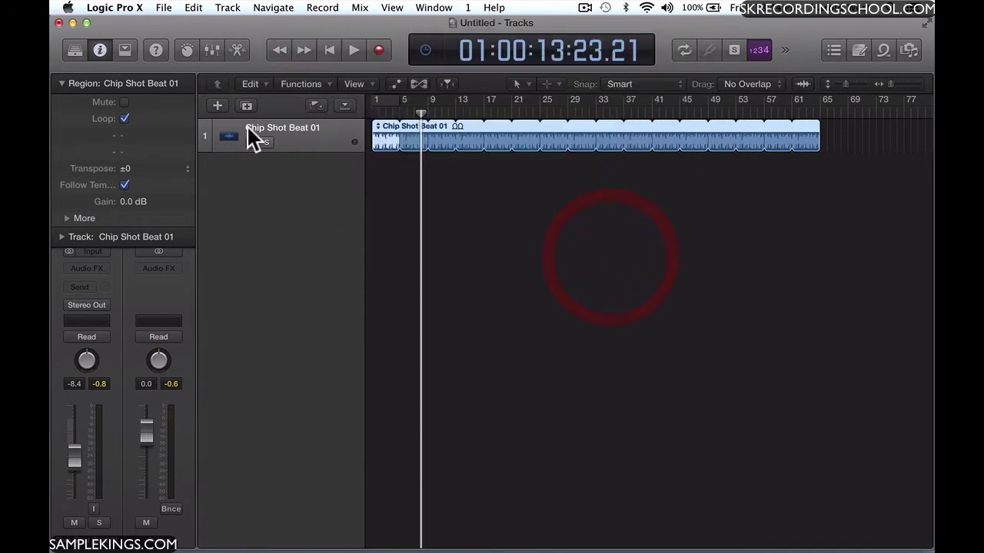
Create one new Software Instrument track routed to Output 1 + 2 with the Library opened
{"action": "left_click", "coordinate": [217, 106]}
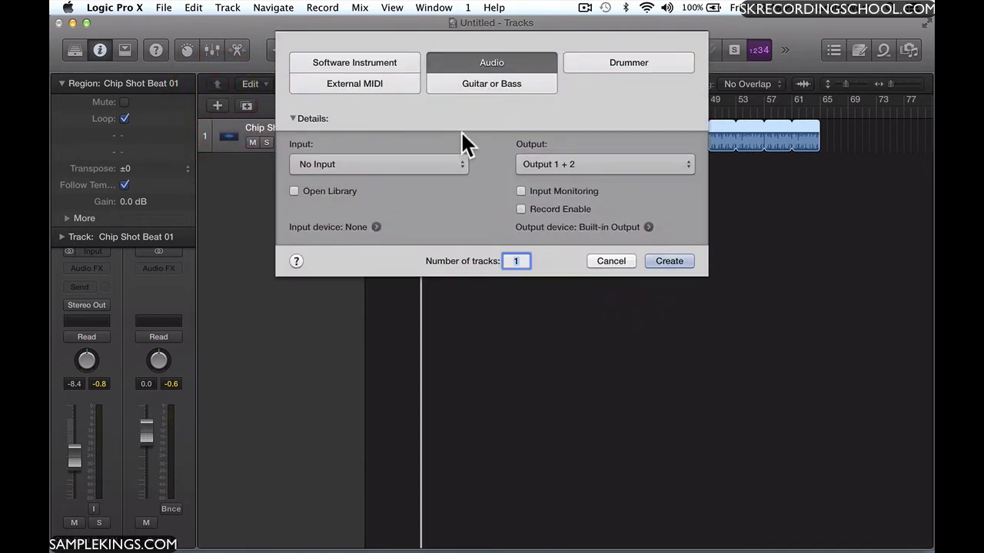
{"action": "left_click", "coordinate": [365, 63]}
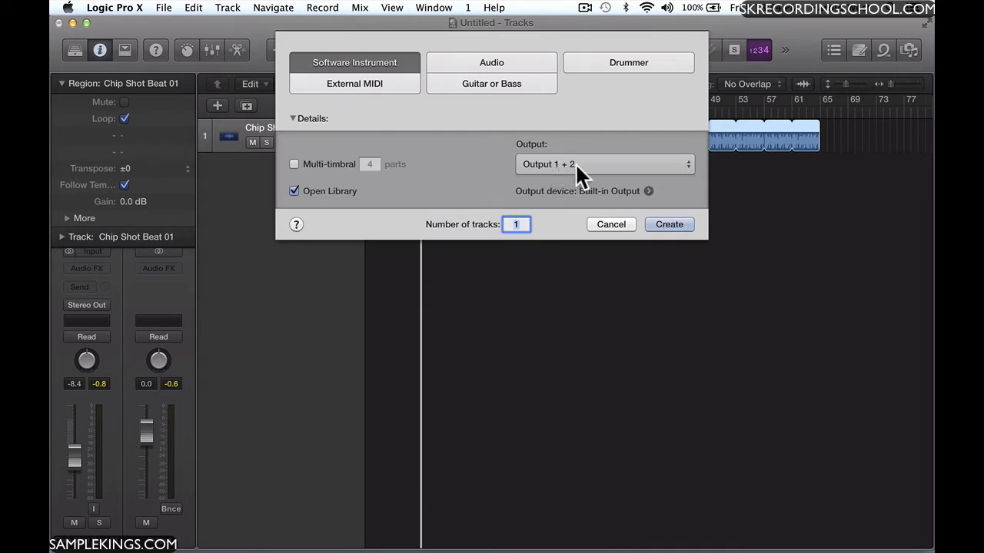
{"action": "left_click", "coordinate": [666, 223]}
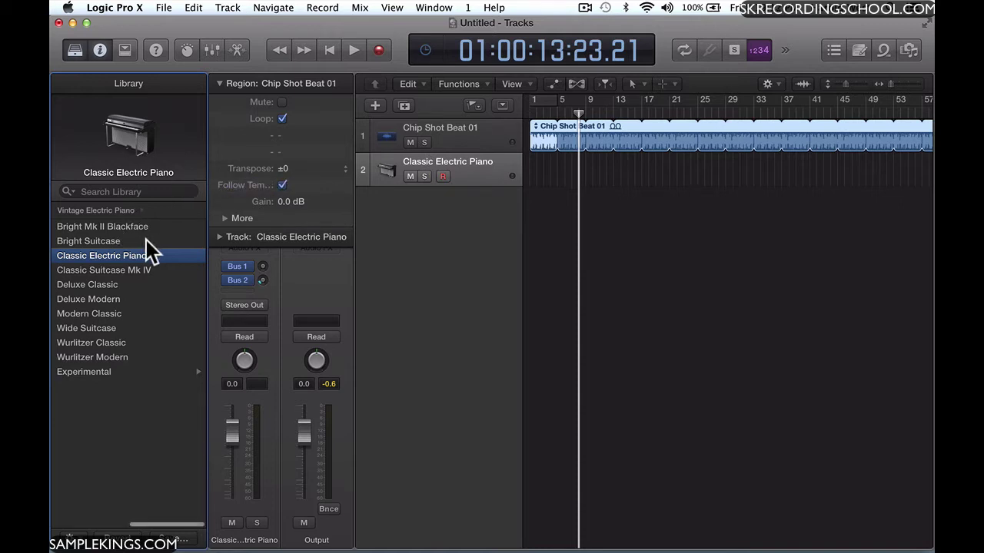
Step backwards through the Vintage Electric Piano patches to load Wurlitzer Modern on the new track
{"action": "mouse_move", "coordinate": [152, 153]}
{"action": "left_click", "coordinate": [83, 137]}
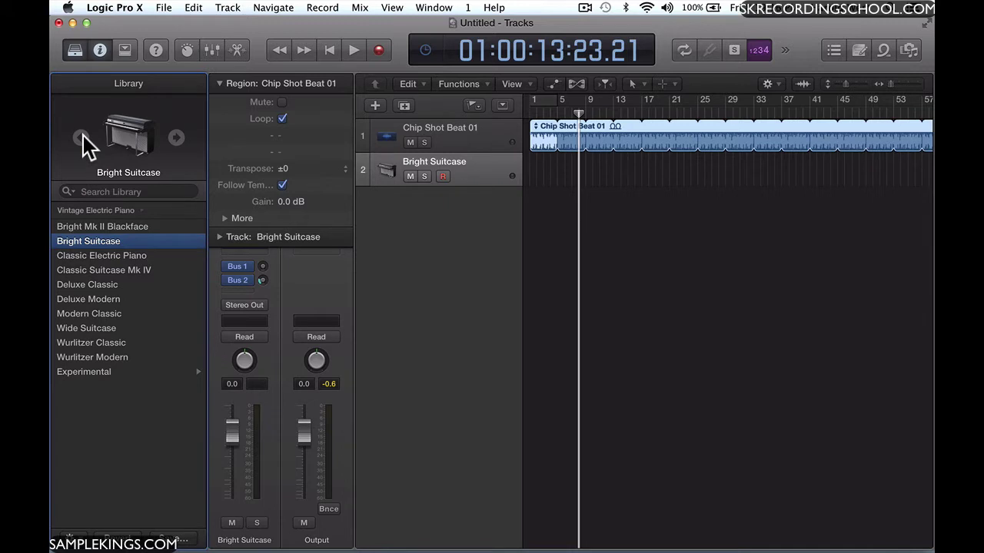
{"action": "left_click", "coordinate": [83, 137]}
{"action": "left_click", "coordinate": [83, 136]}
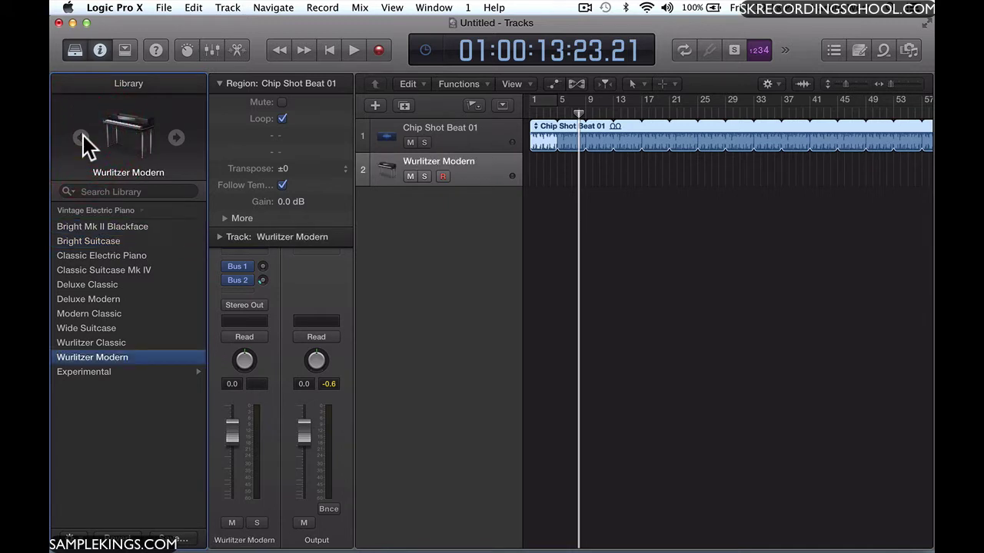
Browse the Synthesizer category and load the 70s Analog Lead patch from its Lead sounds onto the instrument track
{"action": "left_click", "coordinate": [134, 211]}
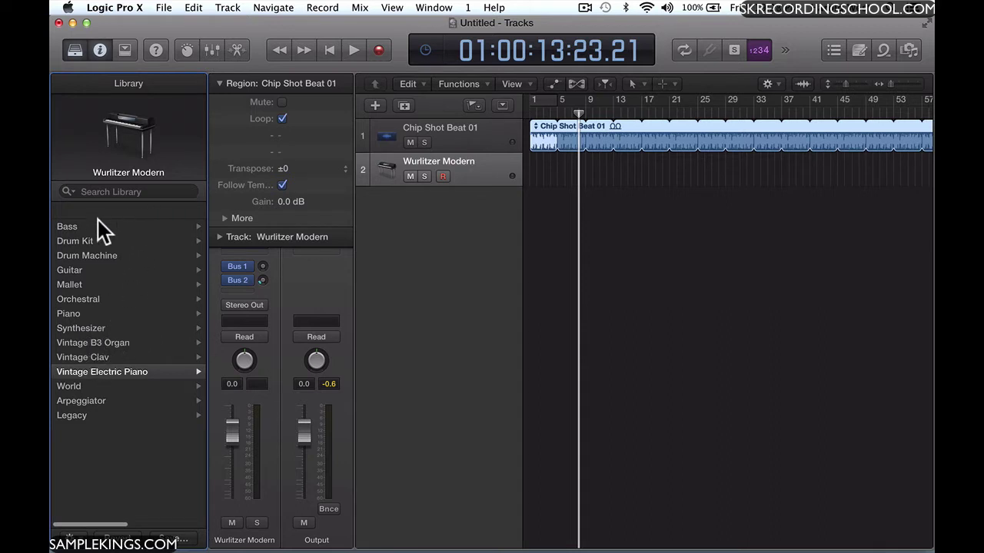
{"action": "left_click", "coordinate": [98, 328]}
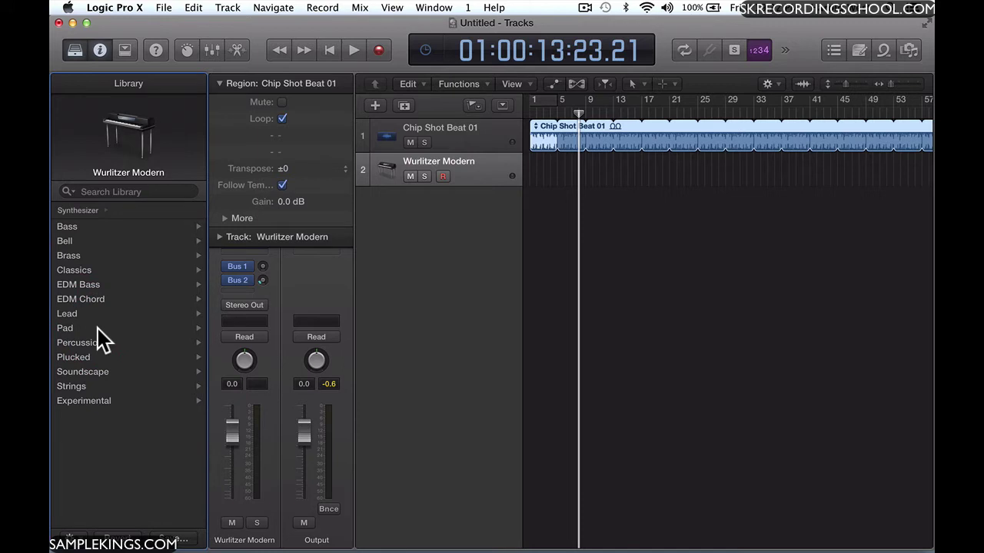
{"action": "left_click", "coordinate": [74, 321]}
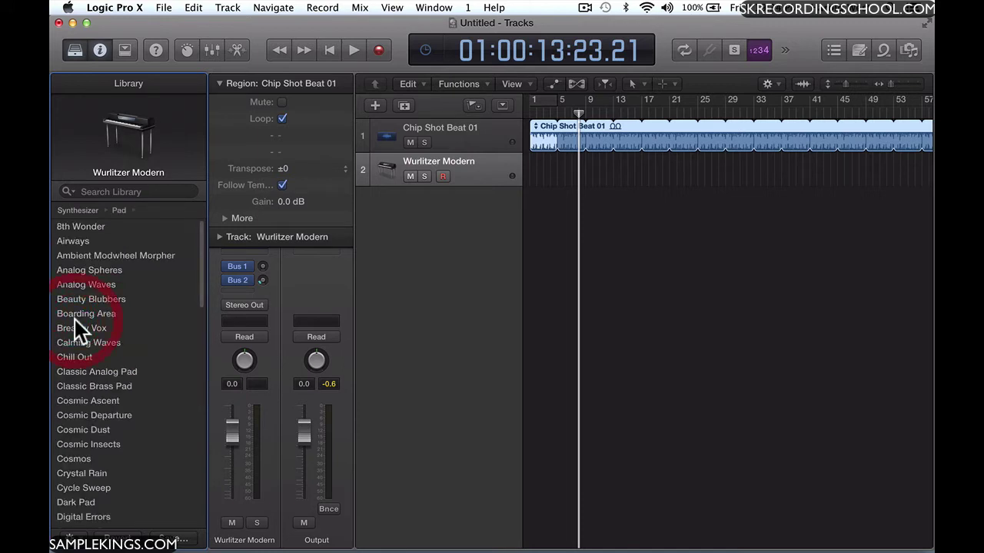
{"action": "left_click", "coordinate": [107, 209]}
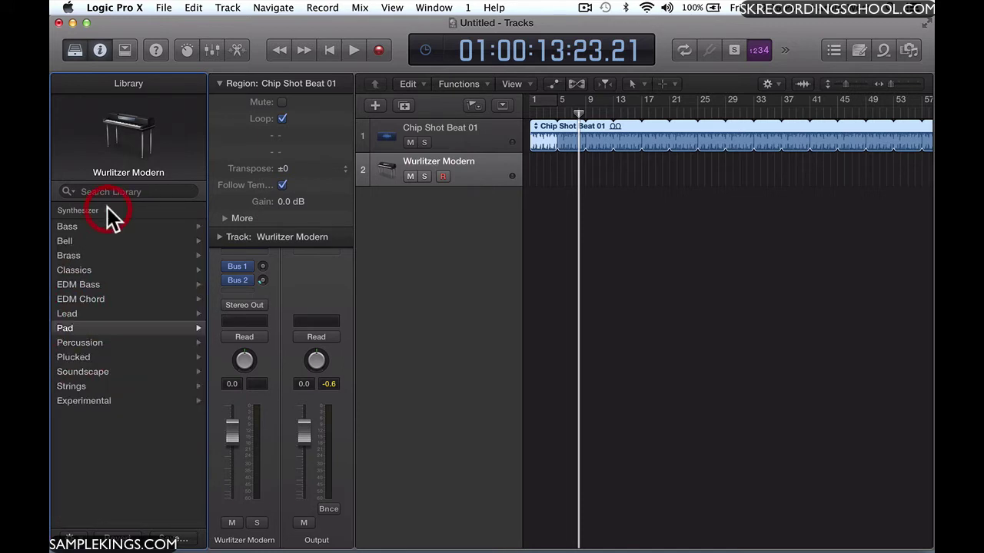
{"action": "left_click", "coordinate": [65, 315]}
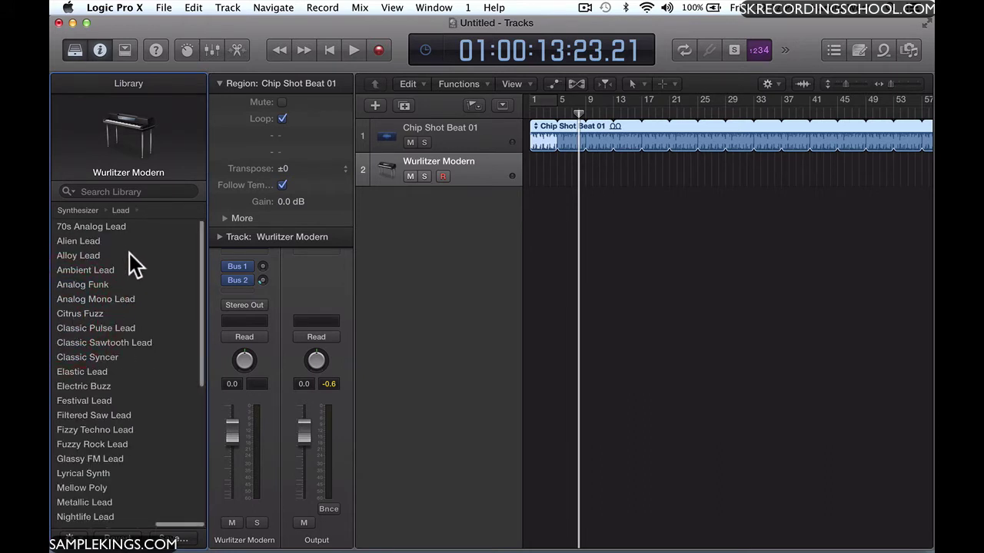
{"action": "scroll", "coordinate": [114, 362], "scroll_direction": "down", "scroll_amount": 2}
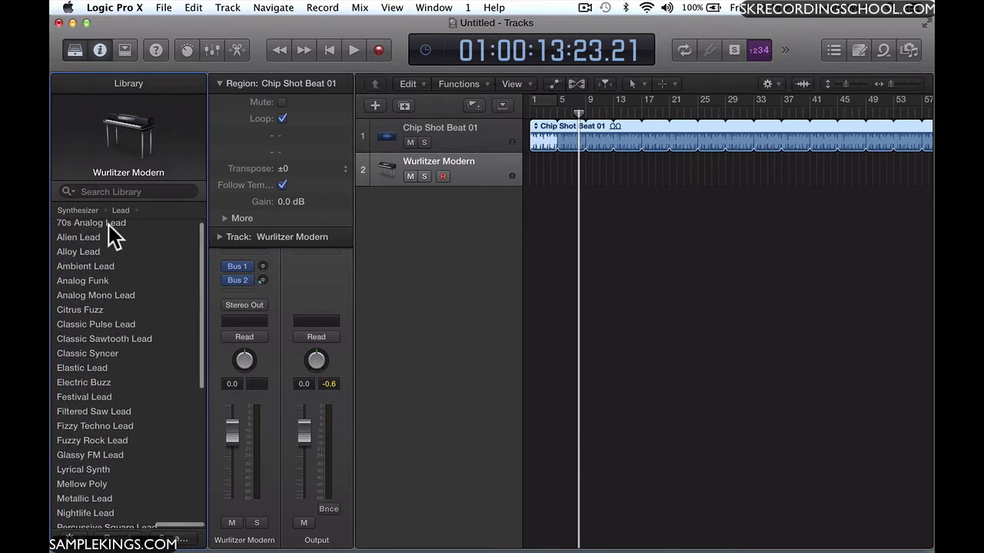
{"action": "left_click", "coordinate": [109, 224]}
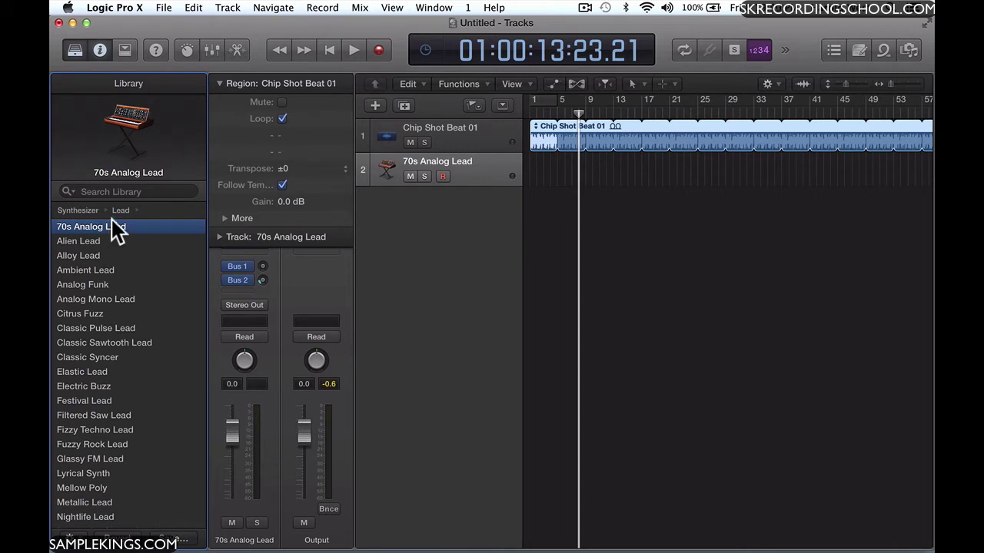
{"action": "mouse_move", "coordinate": [132, 143]}
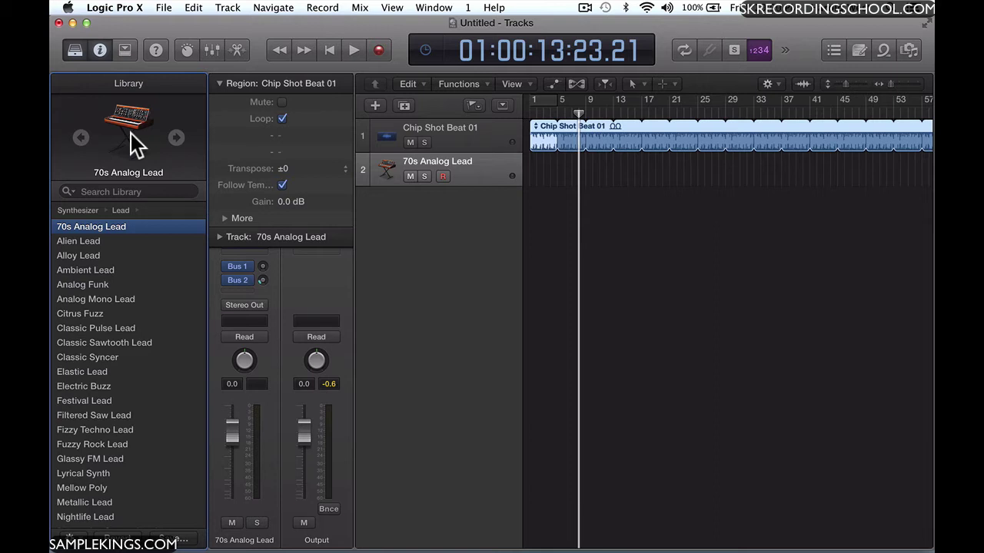
Show the Musical Typing keyboard and play a few test notes with the 70s Analog Lead
{"action": "left_click", "coordinate": [434, 7]}
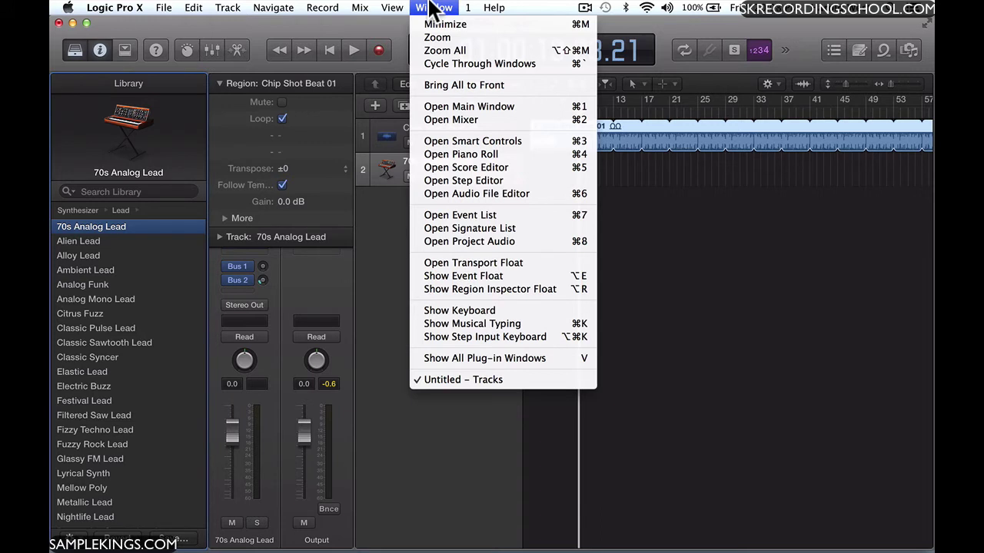
{"action": "left_click", "coordinate": [440, 322]}
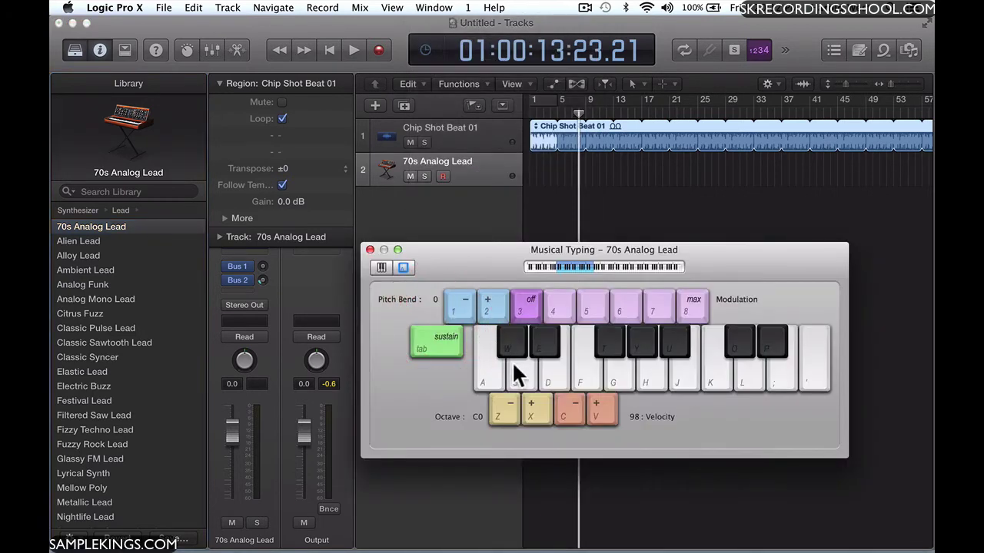
{"action": "key", "text": "s"}
{"action": "key", "text": "a"}
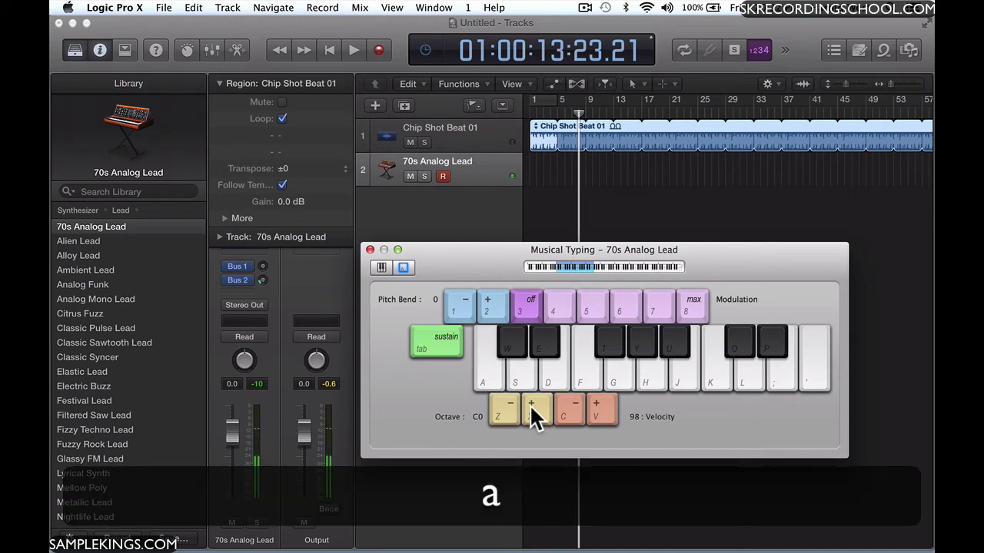
{"action": "key", "text": "d"}
{"action": "key", "text": "f"}
{"action": "key", "text": "g"}
Shift the Musical Typing octave to C2, playing test notes in different octaves
{"action": "left_click", "coordinate": [529, 406]}
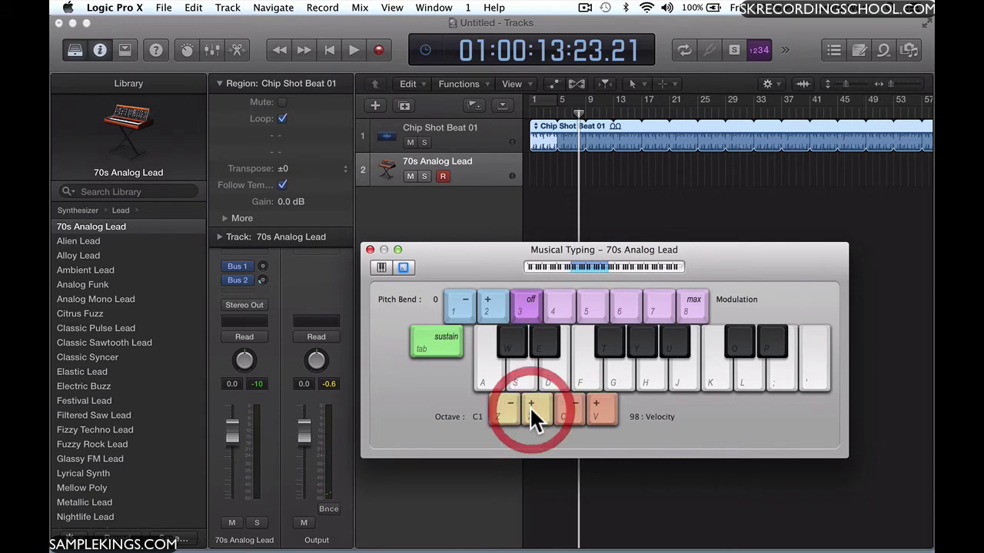
{"action": "key", "text": "s"}
{"action": "key", "text": "f"}
{"action": "left_click", "coordinate": [501, 409]}
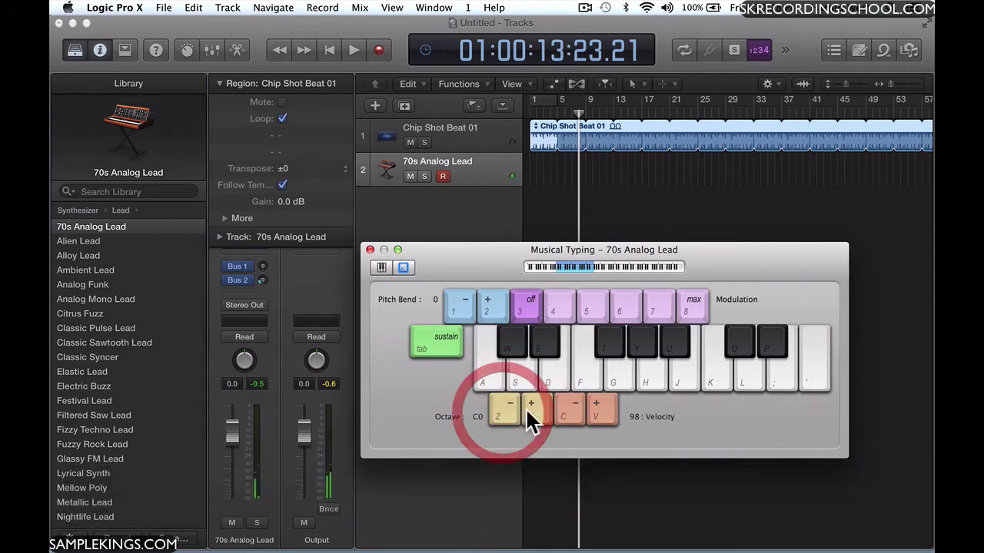
{"action": "left_click", "coordinate": [532, 407]}
{"action": "key", "text": "a"}
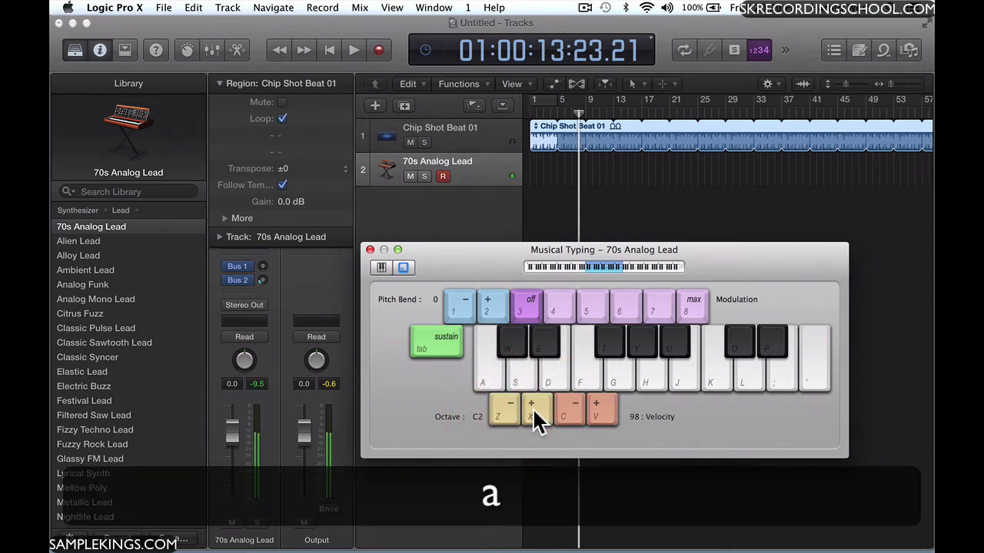
{"action": "key", "text": "d"}
{"action": "key", "text": "f"}
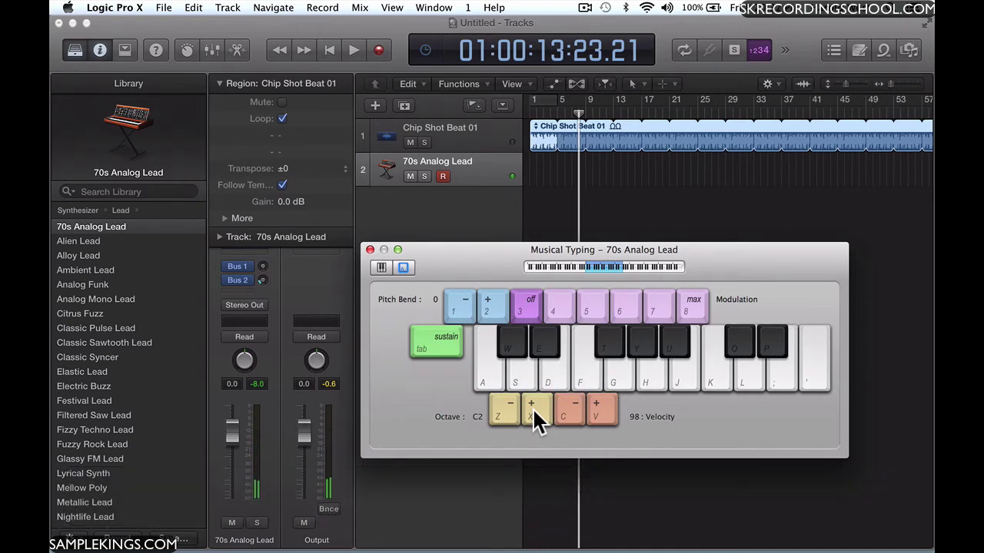
Clear space around the 70s Analog Lead channel strip by moving Musical Typing aside, collapsing the Region inspector and hiding the Library
{"action": "left_click_drag", "start_coordinate": [485, 252], "coordinate": [768, 549]}
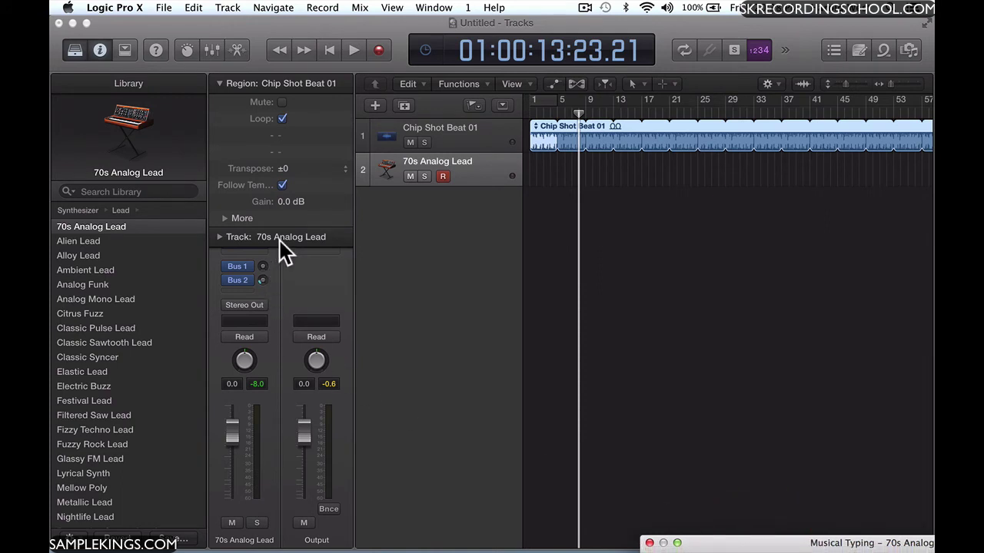
{"action": "left_click", "coordinate": [220, 83]}
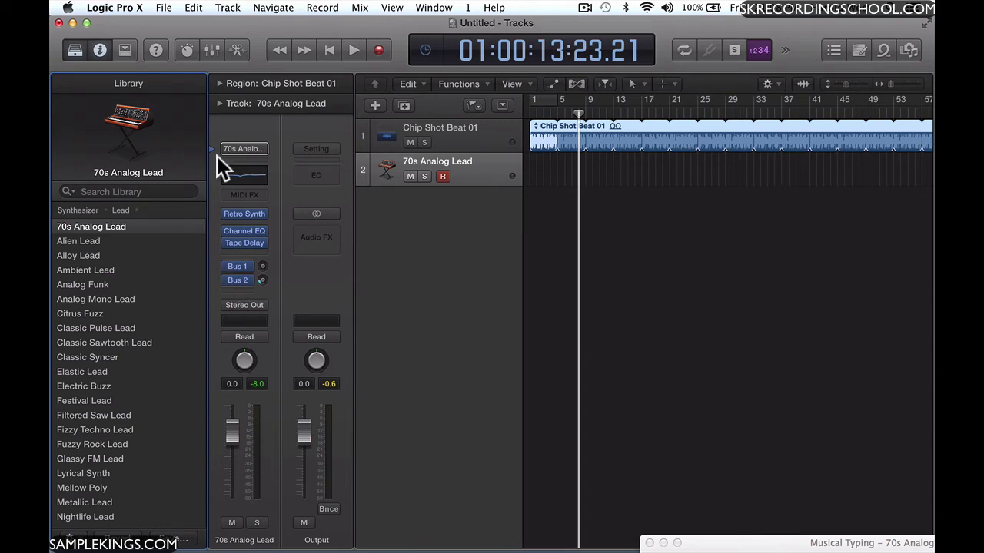
{"action": "left_click", "coordinate": [74, 49]}
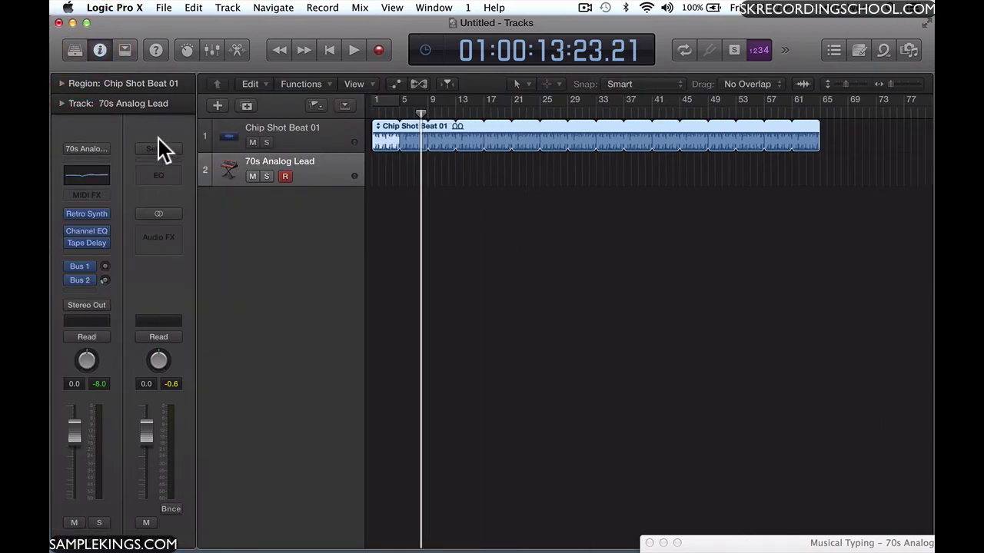
Look through the channel strip setting and output options of the 70s Analog Lead track without changing them
{"action": "left_click", "coordinate": [99, 151]}
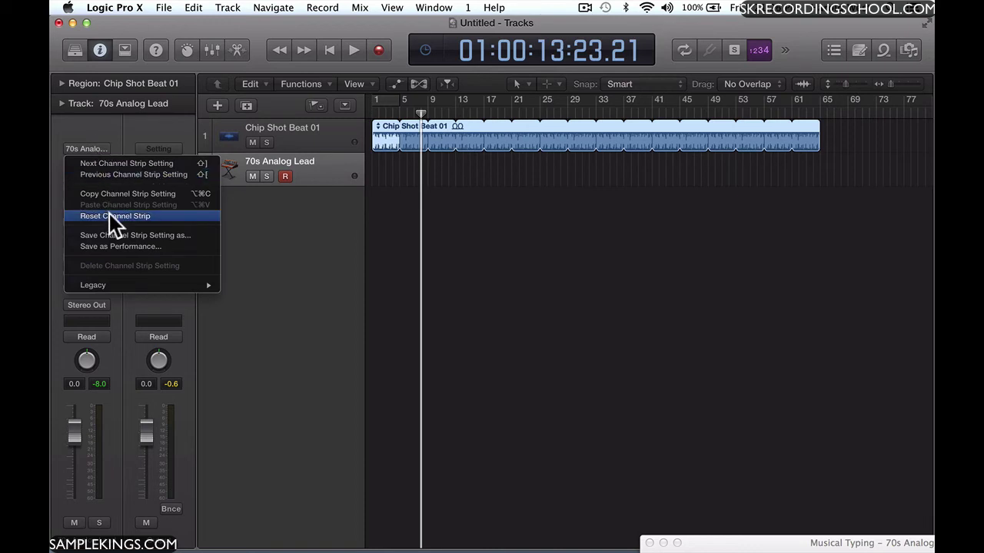
{"action": "left_click", "coordinate": [101, 129]}
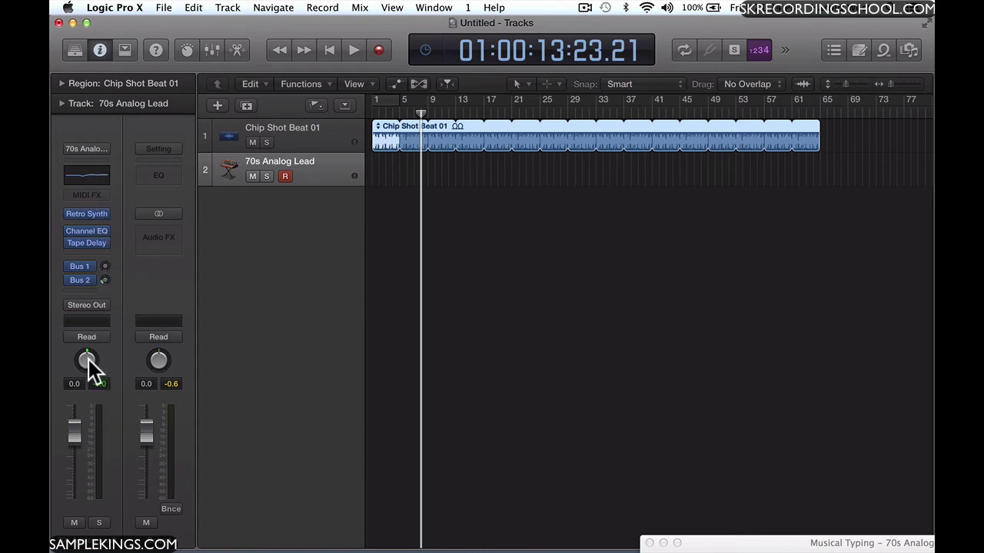
{"action": "left_click", "coordinate": [83, 306]}
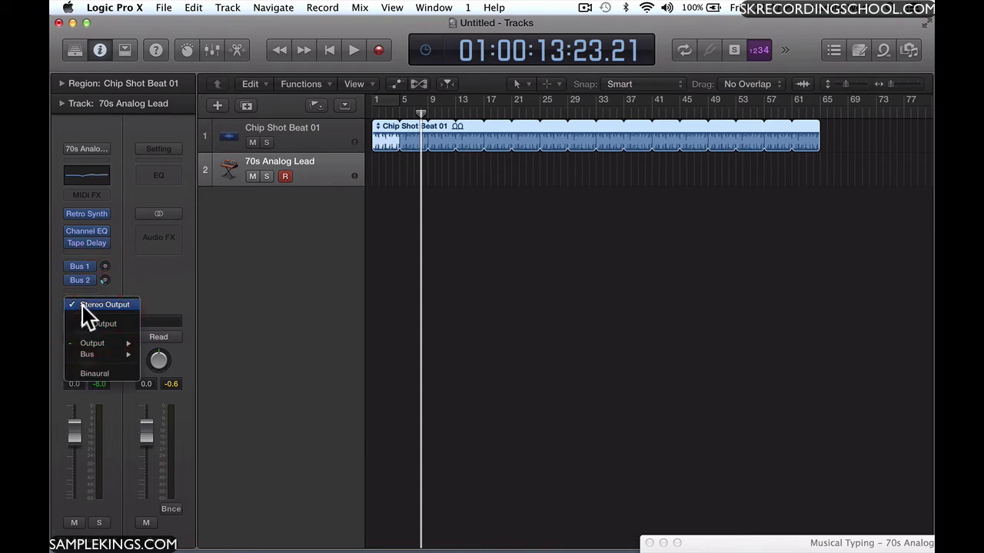
{"action": "left_click", "coordinate": [109, 291]}
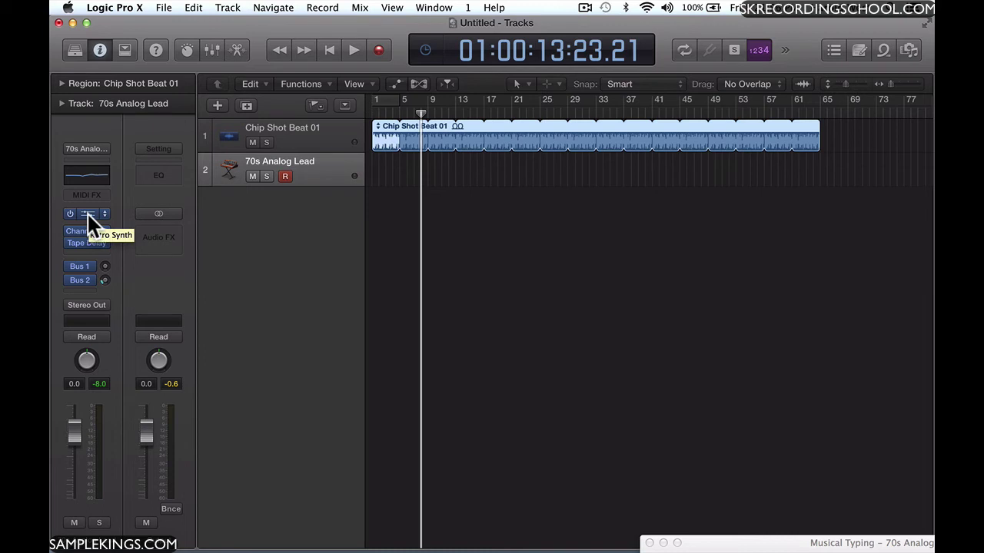
Play alternating test notes on the 70s Analog Lead track with Retro Synth active and with it bypassed
{"action": "key", "text": "s"}
{"action": "key", "text": "d"}
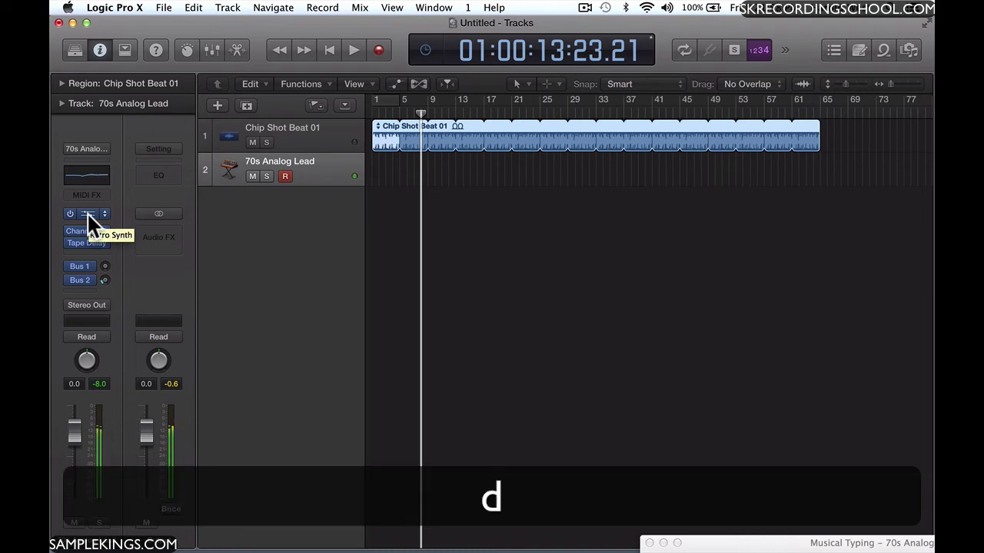
{"action": "key", "text": "s"}
{"action": "key", "text": "d"}
{"action": "key", "text": "s"}
{"action": "key", "text": "d"}
{"action": "key", "text": "s"}
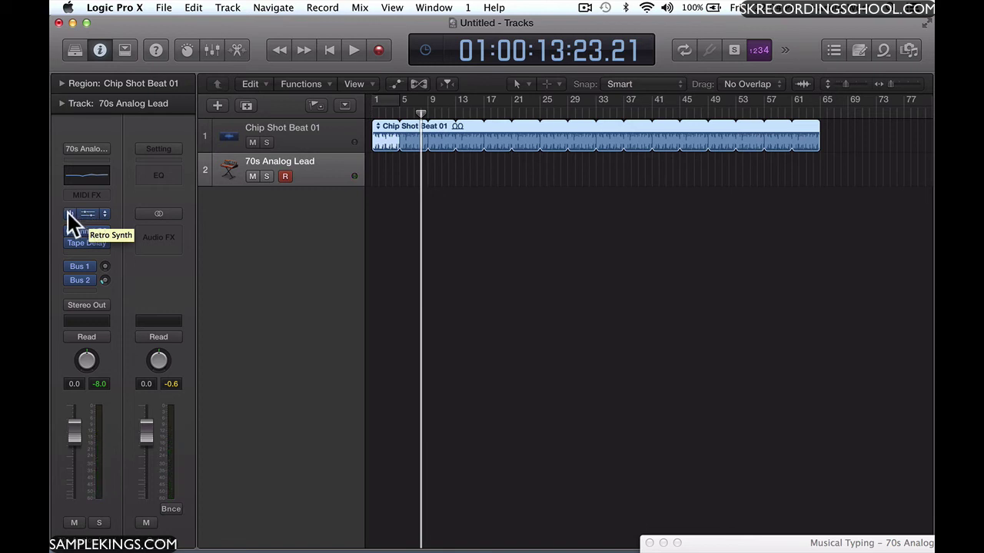
{"action": "key", "text": "s"}
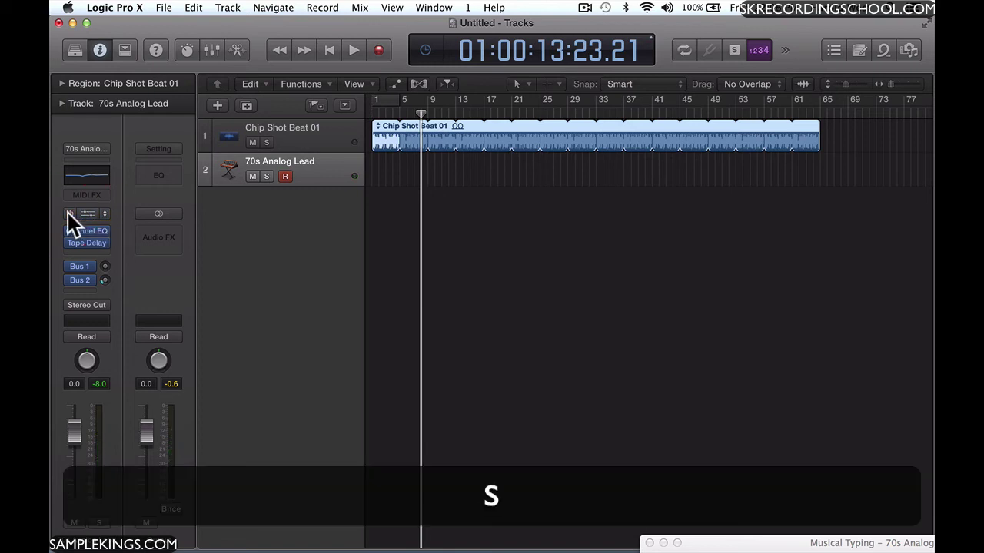
{"action": "key", "text": "d"}
Re-enable Retro Synth on the channel strip, replay the test notes and open its plug-in window
{"action": "left_click", "coordinate": [68, 213]}
{"action": "key", "text": "s"}
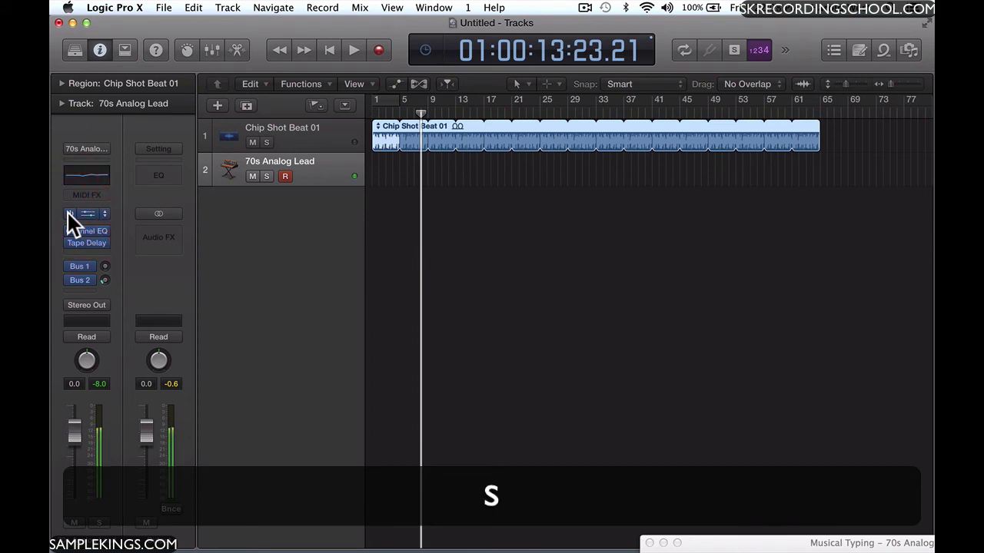
{"action": "key", "text": "d"}
{"action": "key", "text": "s"}
{"action": "key", "text": "d"}
{"action": "key", "text": "s"}
{"action": "left_click", "coordinate": [92, 214]}
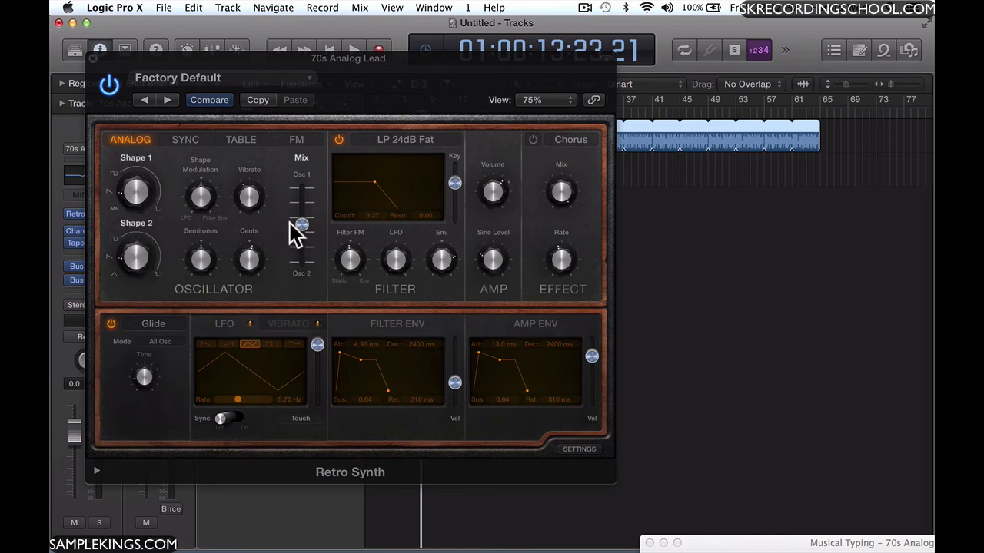
Examine Retro Synth's oscillator mix, shape modulation, vibrato, LFO and glide controls and play test notes
{"action": "mouse_move", "coordinate": [301, 241]}
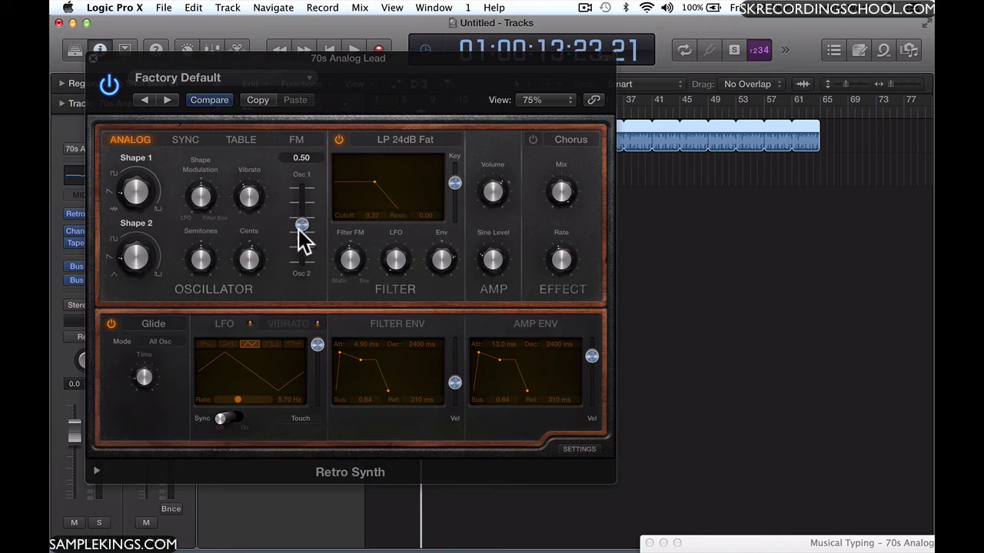
{"action": "mouse_move", "coordinate": [209, 202]}
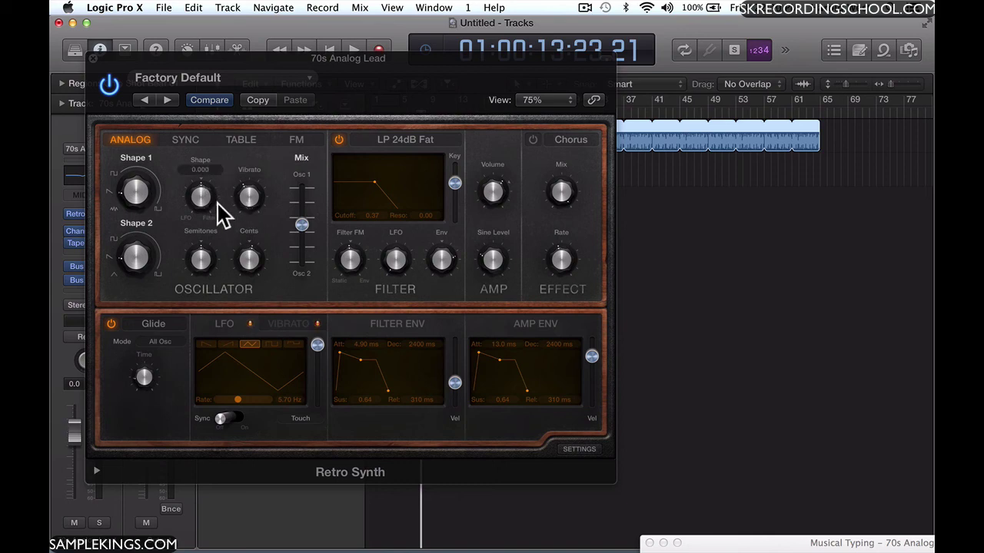
{"action": "mouse_move", "coordinate": [256, 206]}
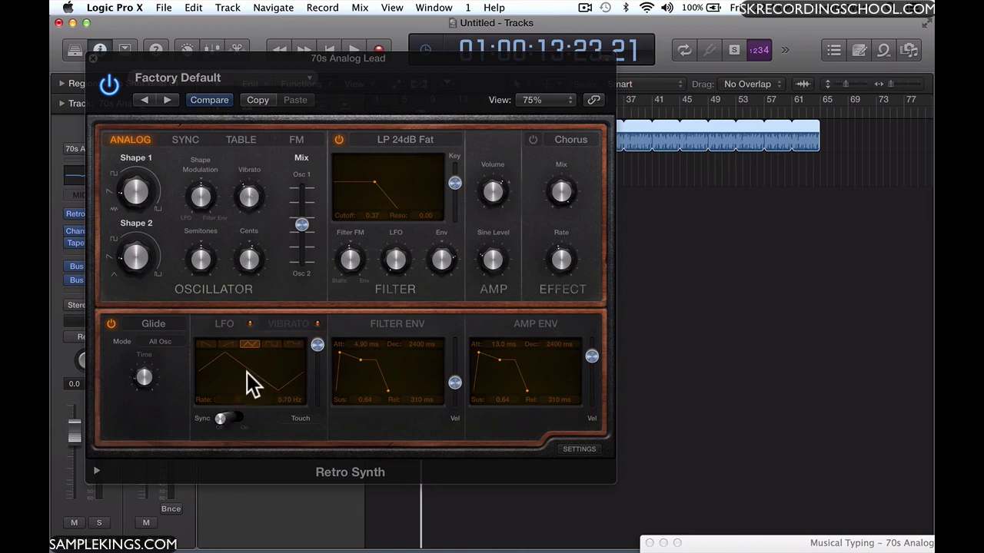
{"action": "mouse_move", "coordinate": [154, 379]}
{"action": "key", "text": "s"}
{"action": "key", "text": "d"}
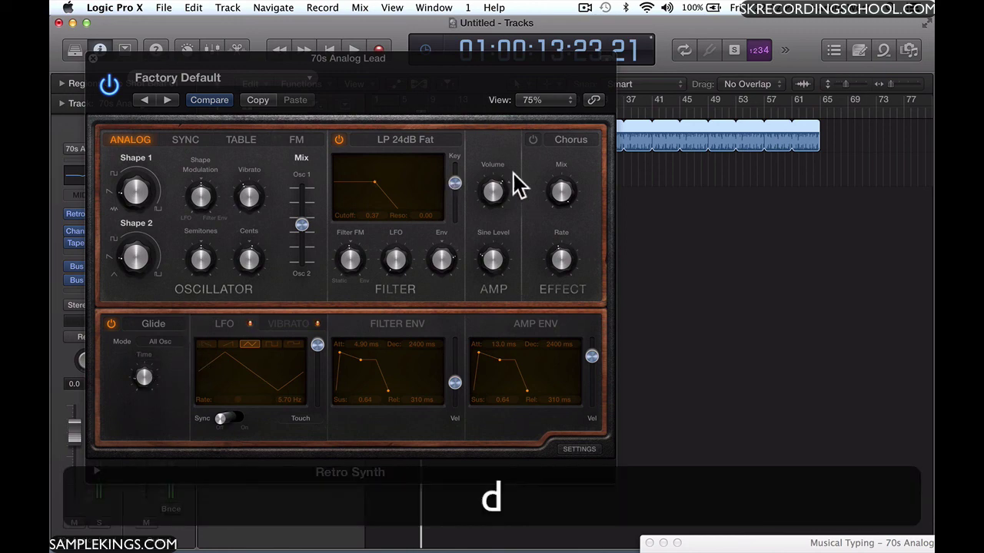
Turn Retro Synth's Chorus Mix down to 0.00, raise it again and adjust the Chorus Rate while playing a test note
{"action": "mouse_move", "coordinate": [559, 198]}
{"action": "left_click_drag", "start_coordinate": [559, 196], "coordinate": [561, 244]}
{"action": "key", "text": "d"}
{"action": "left_click", "coordinate": [561, 244]}
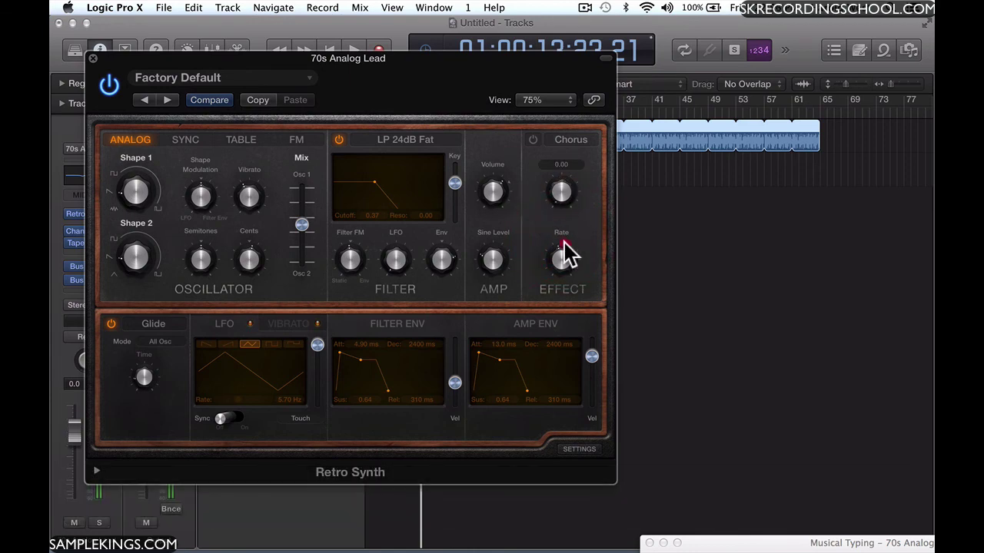
{"action": "key", "text": "d"}
{"action": "left_click", "coordinate": [568, 257]}
{"action": "left_click_drag", "start_coordinate": [566, 205], "coordinate": [549, 167]}
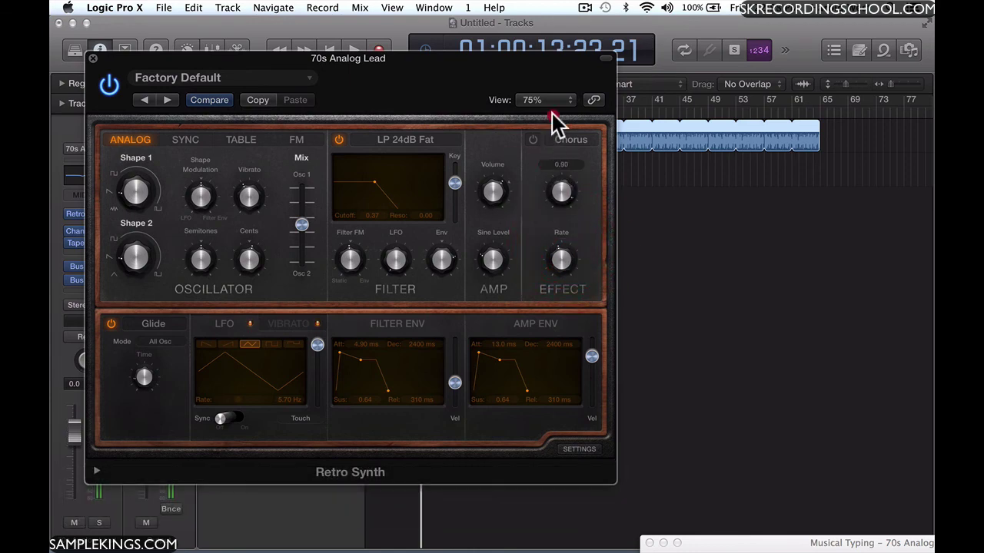
{"action": "left_click_drag", "start_coordinate": [566, 262], "coordinate": [518, 231]}
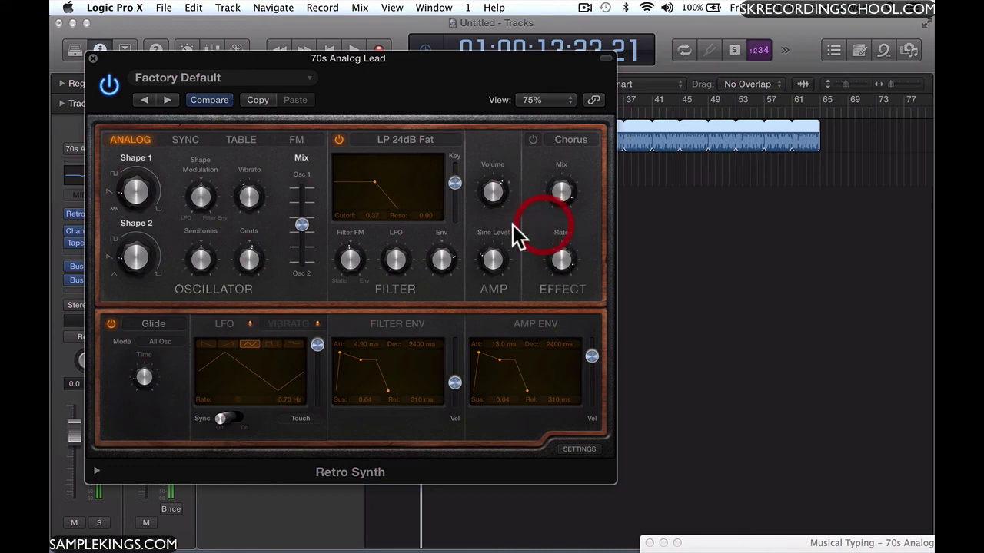
Shift Retro Synth's oscillator Mix slightly toward Osc 1 and close the plug-in window
{"action": "left_click", "coordinate": [302, 228]}
{"action": "left_click_drag", "start_coordinate": [307, 236], "coordinate": [297, 219]}
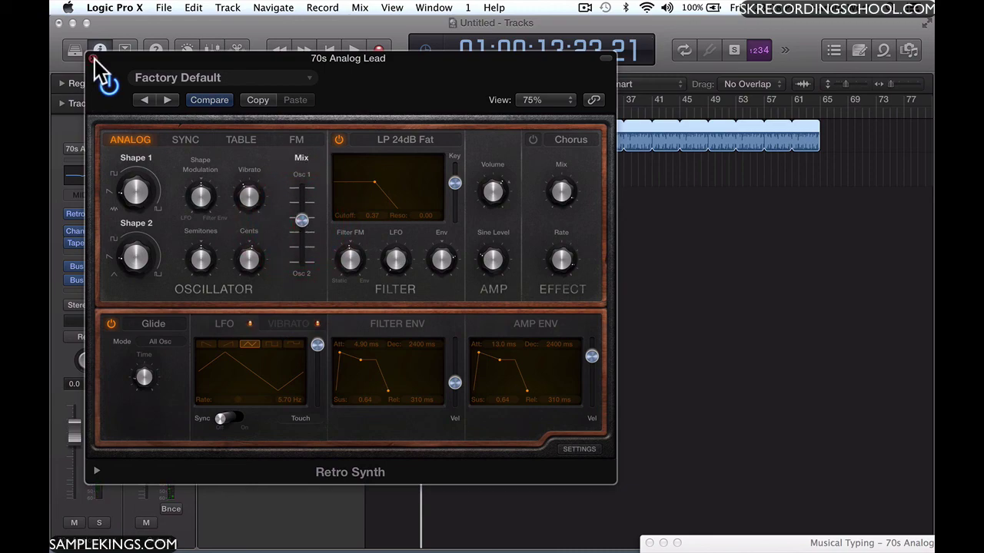
{"action": "left_click", "coordinate": [92, 58]}
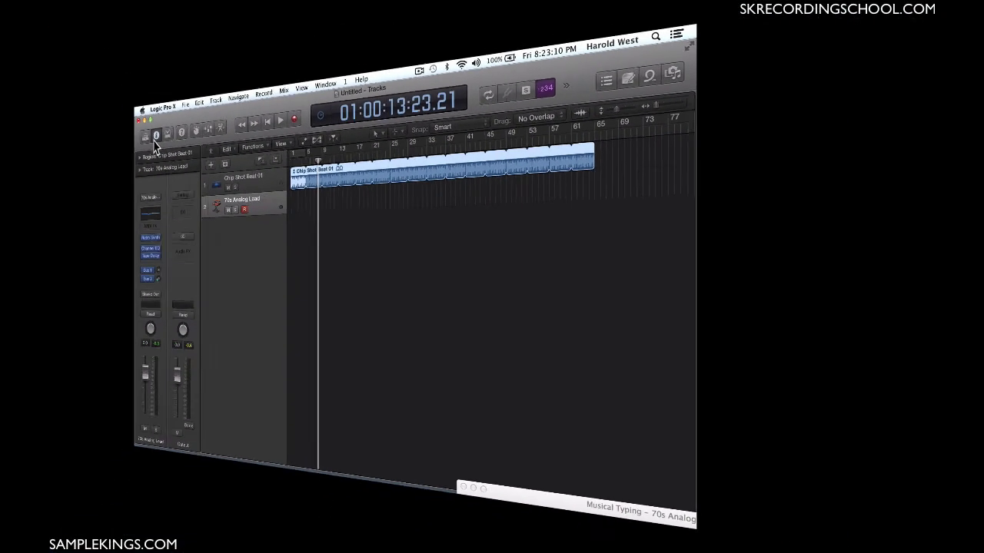